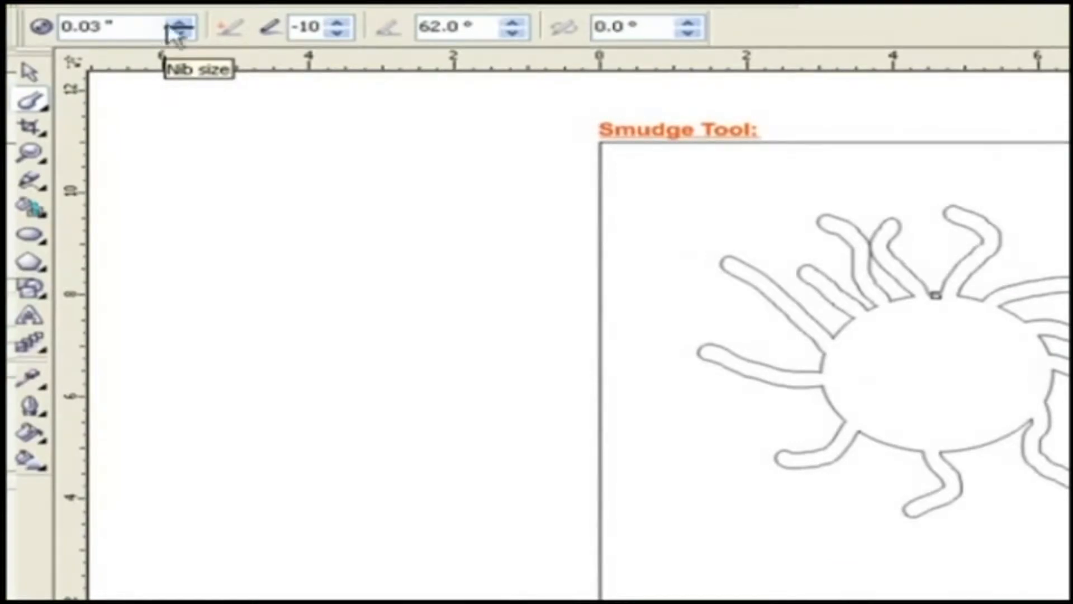
Set the smudge dryout to -1 and pull two long straight arms outward from the ellipse's left side
mouse_move(179, 27)
left_mouse_down()
mouse_move(178, 6)
mouse_move(180, 44)
left_mouse_up()
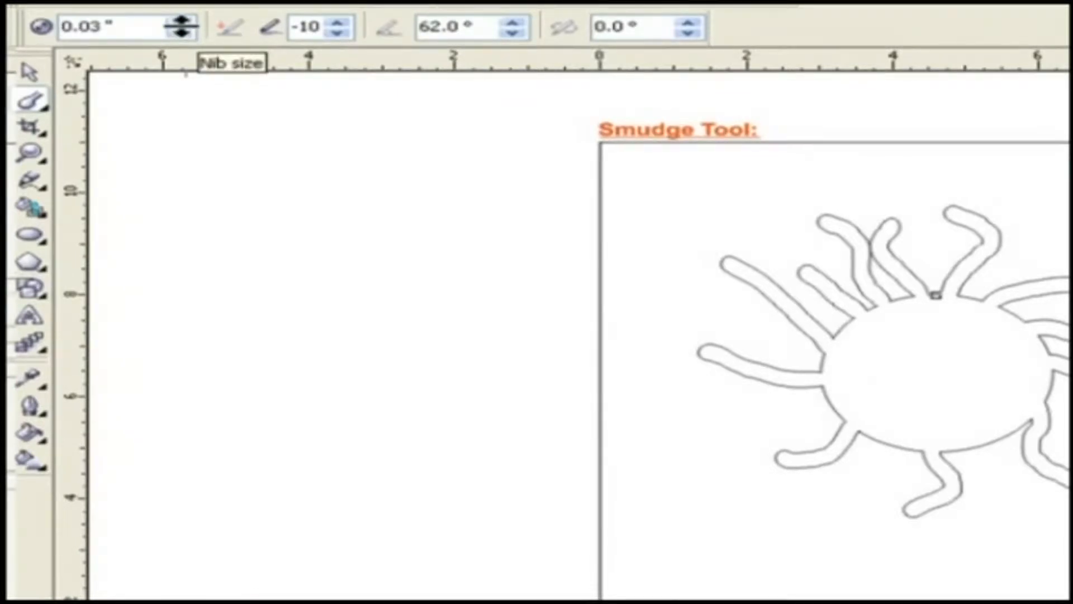
left_click_drag(180, 26, 223, 47)
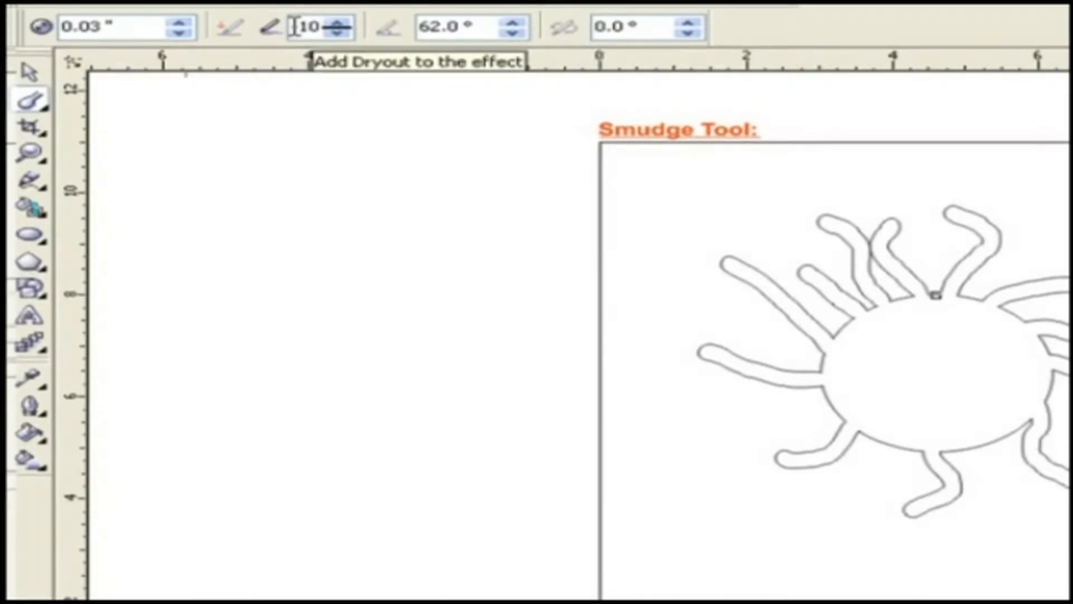
mouse_move(327, 25)
left_mouse_down()
mouse_move(336, 11)
mouse_move(334, 40)
left_mouse_up()
left_click_drag(822, 357, 684, 315)
left_click_drag(841, 412, 657, 423)
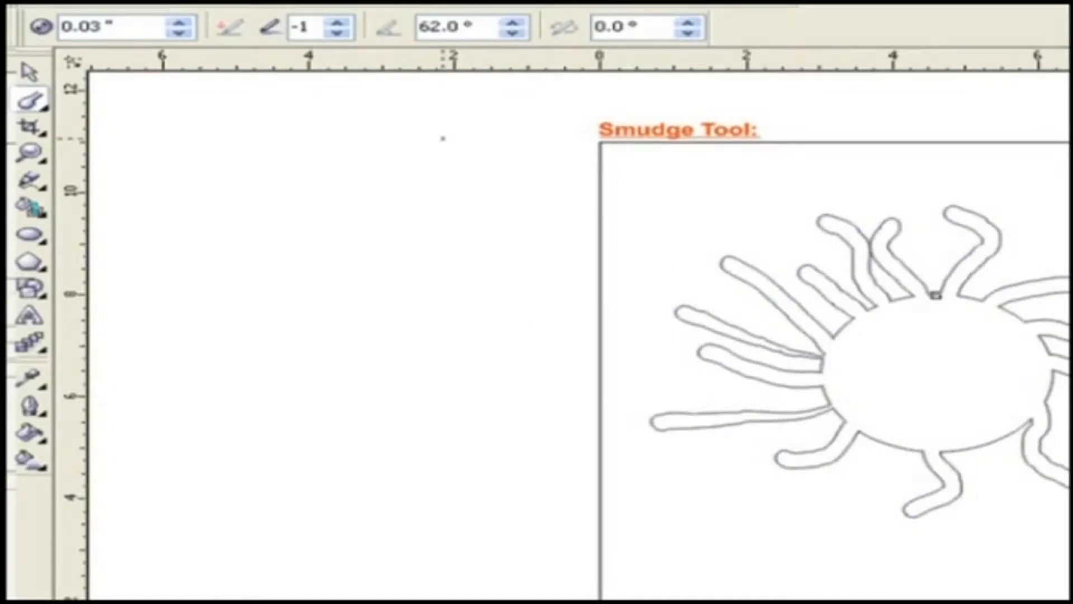
left_click(342, 22)
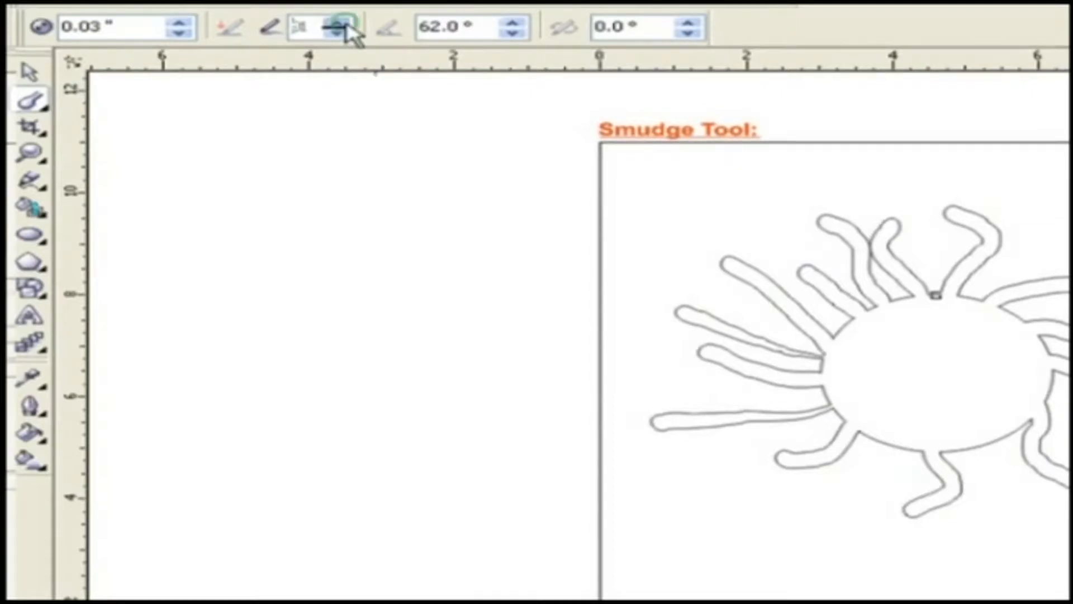
left_click_drag(340, 27, 333, 79)
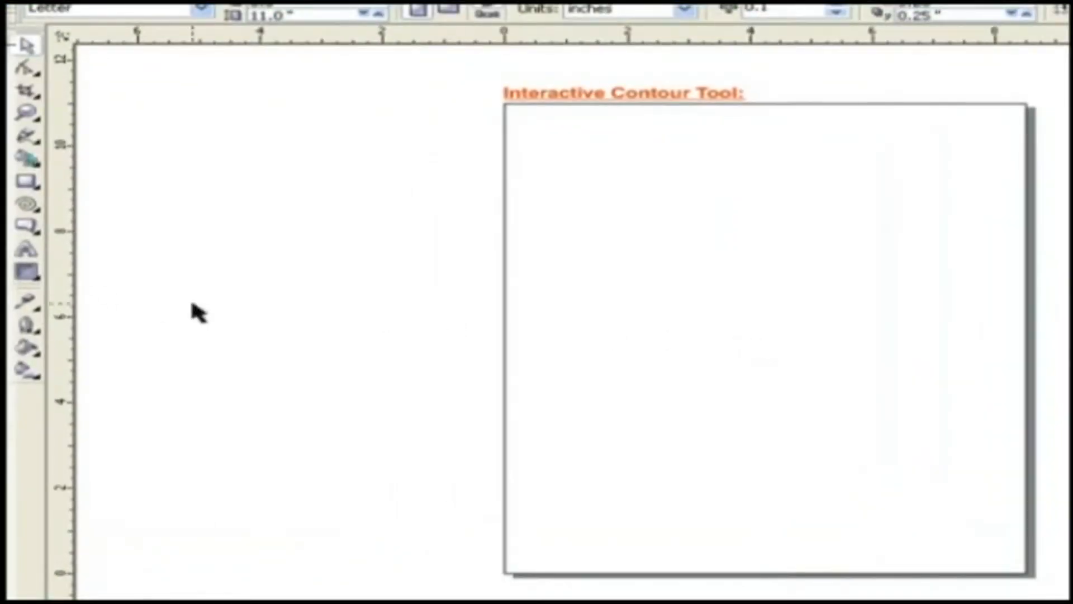
Draw a rectangle about 5.39 by 2.96 inches in the upper part of the page and fill it green
left_click(39, 279)
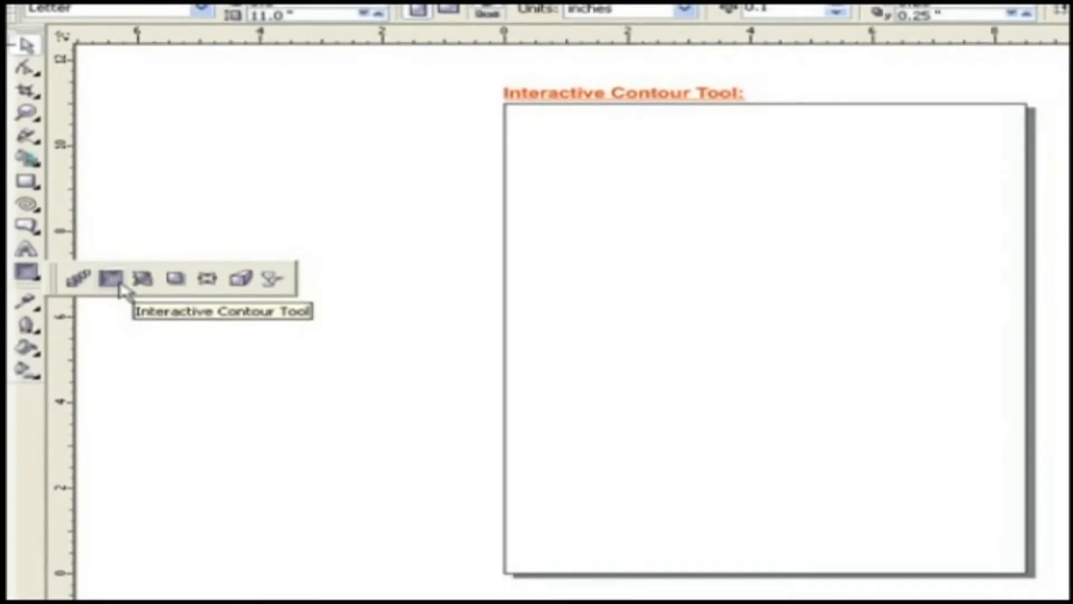
left_click(32, 184)
left_click(72, 193)
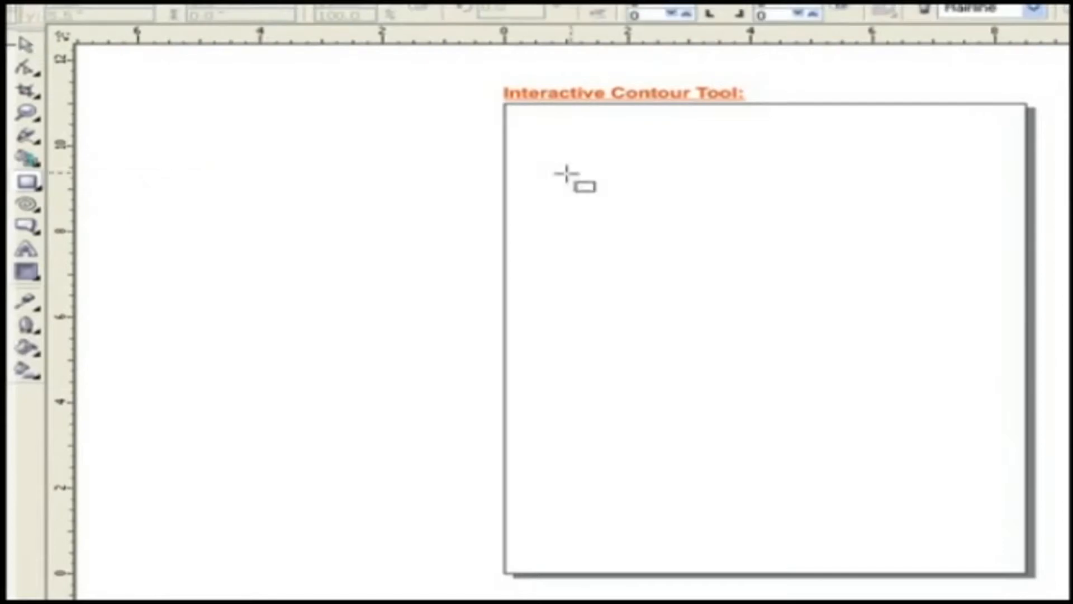
left_click_drag(595, 151, 925, 275)
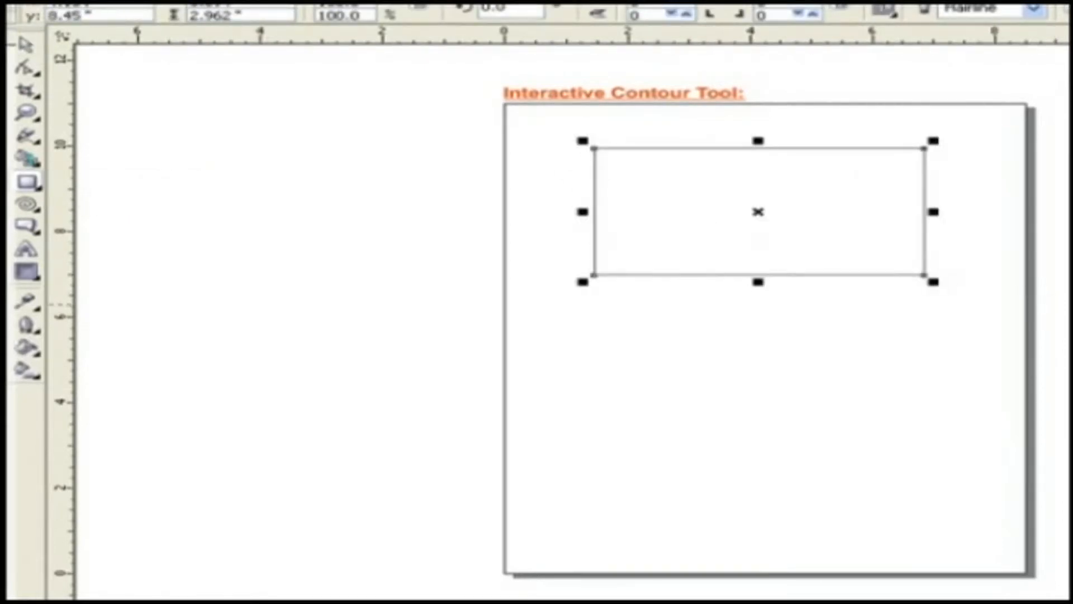
left_click(1066, 302)
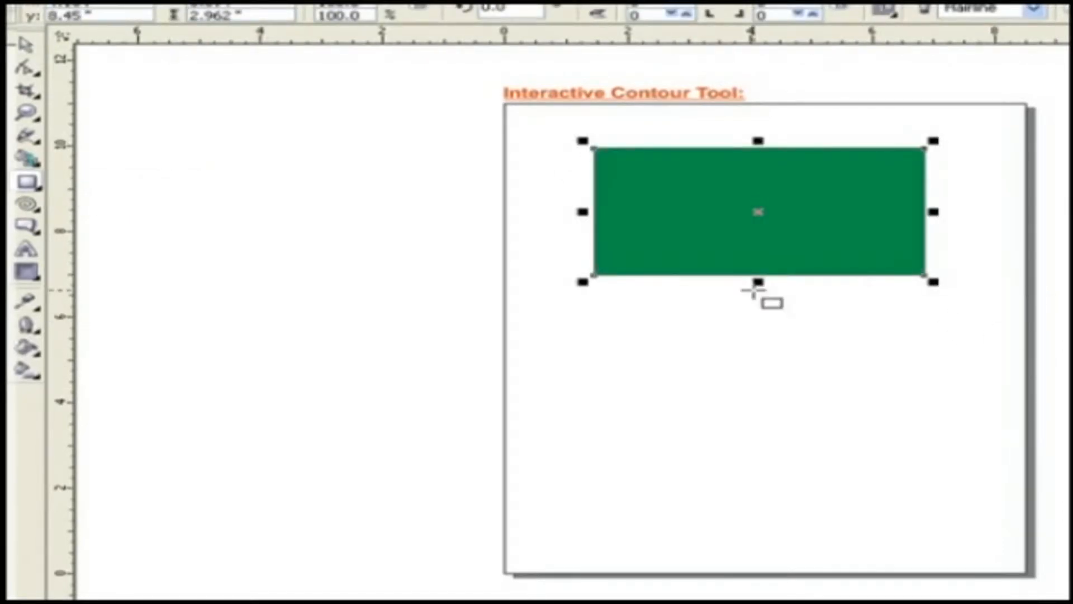
Apply an interactive contour inward from the green rectangle's top edge and adjust its offset to about 0.089 inches
left_click(26, 275)
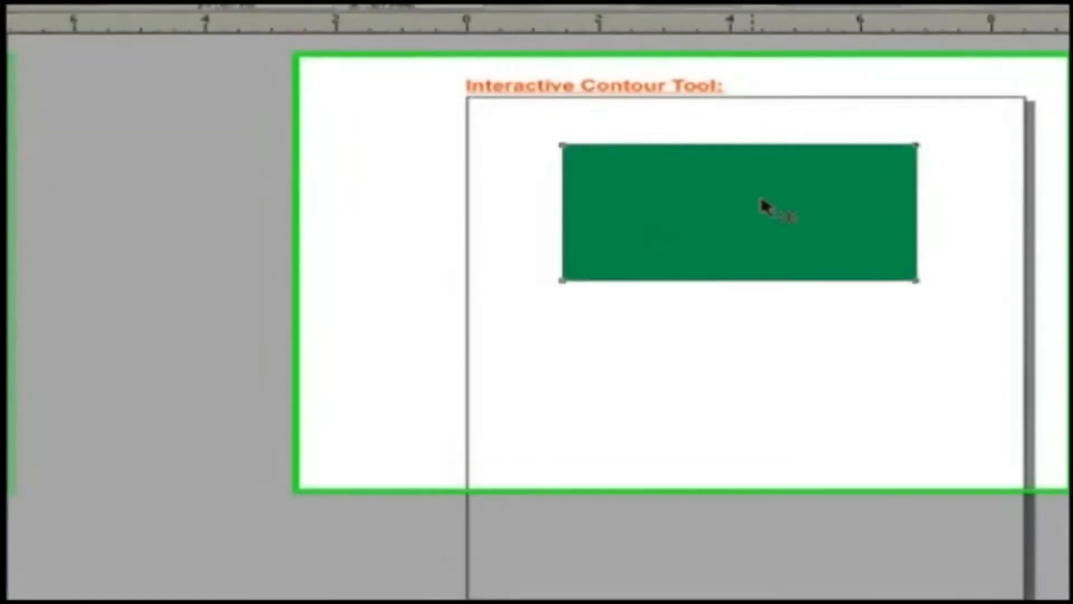
left_click_drag(605, 130, 602, 236)
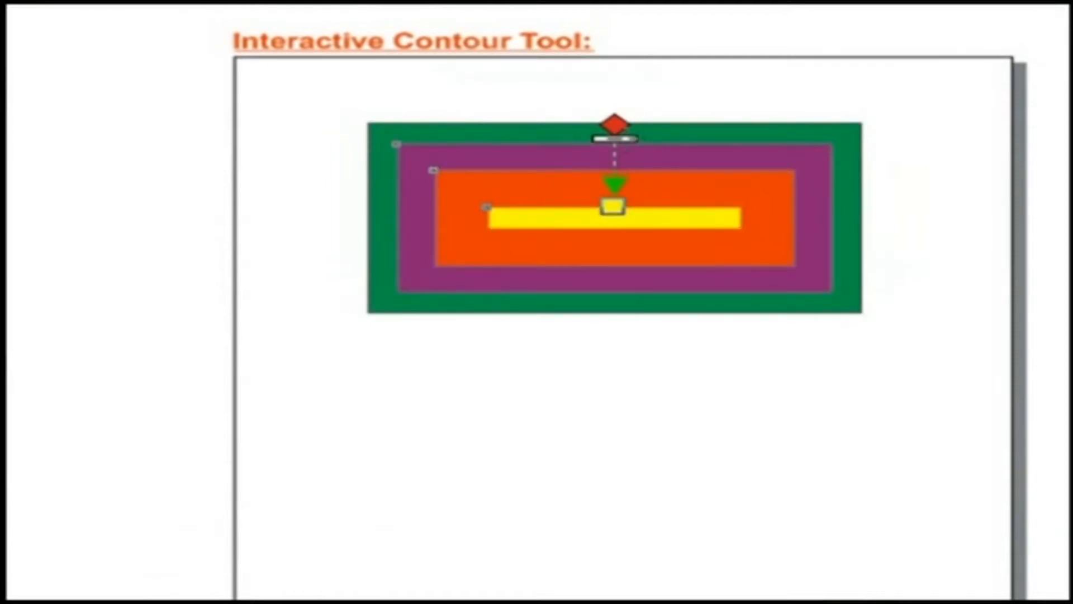
left_click_drag(615, 139, 615, 156)
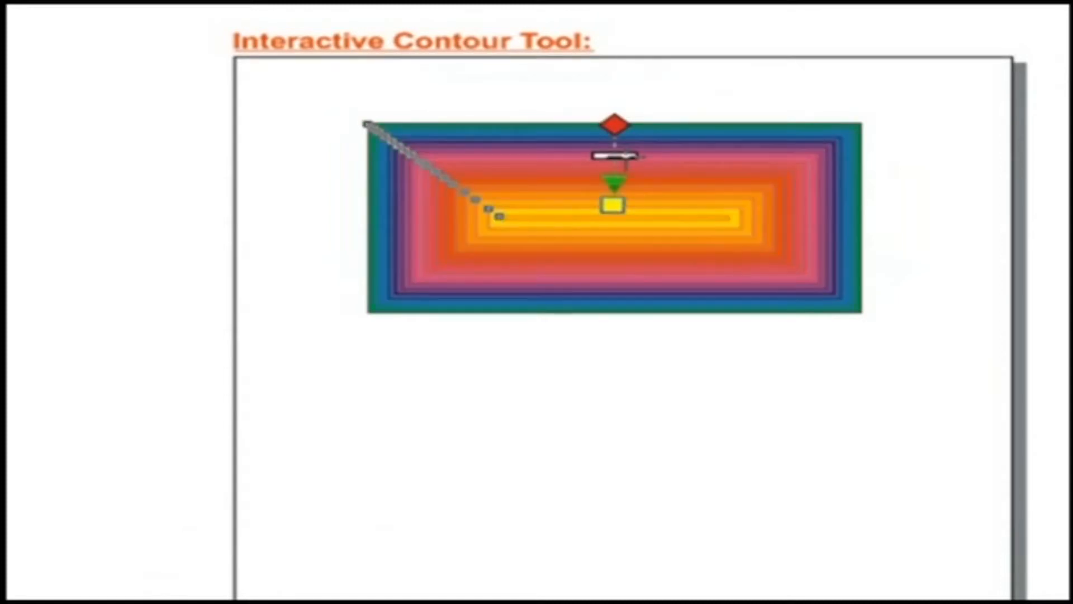
left_click_drag(626, 156, 626, 144)
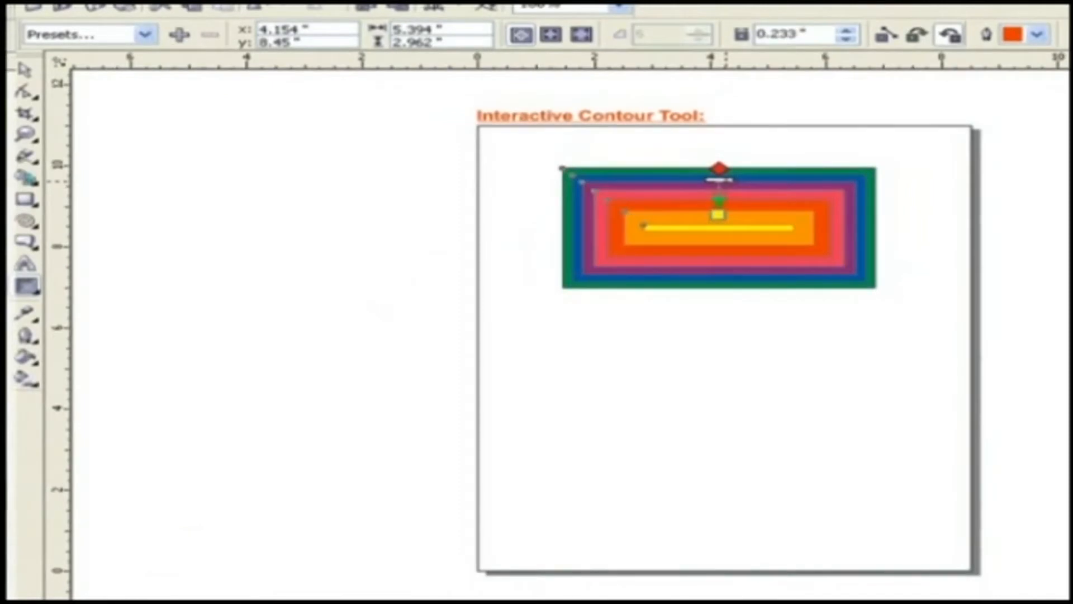
left_click_drag(719, 180, 720, 186)
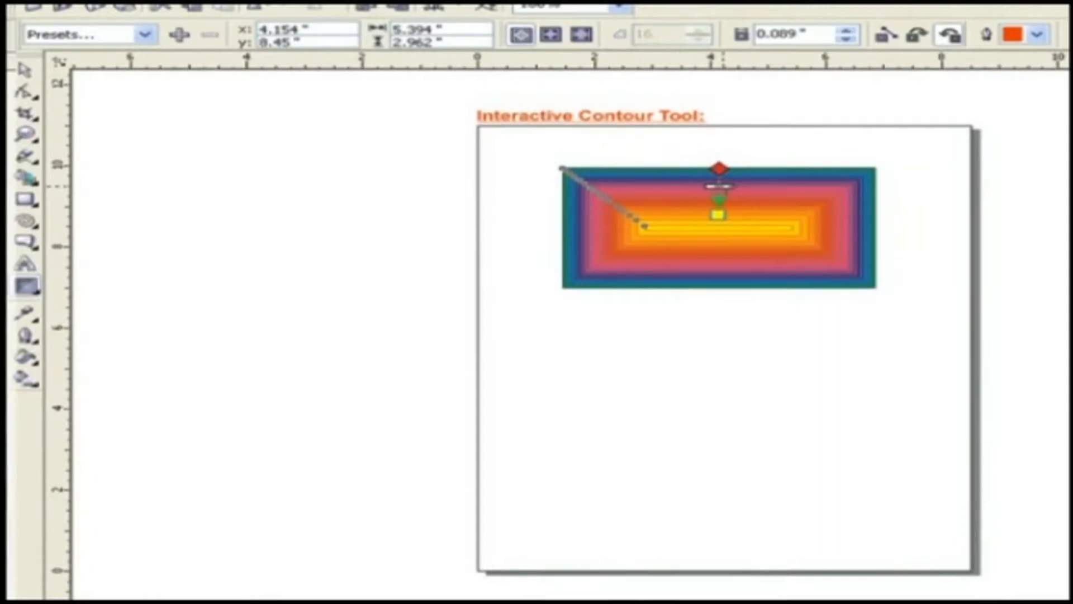
left_click(145, 36)
left_click(156, 40)
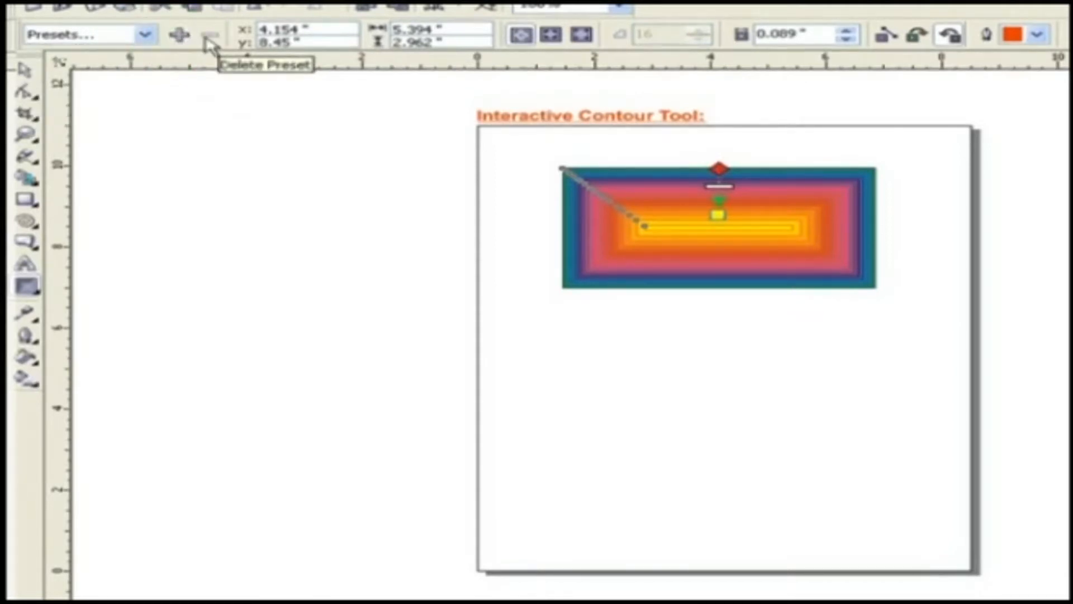
left_click(147, 35)
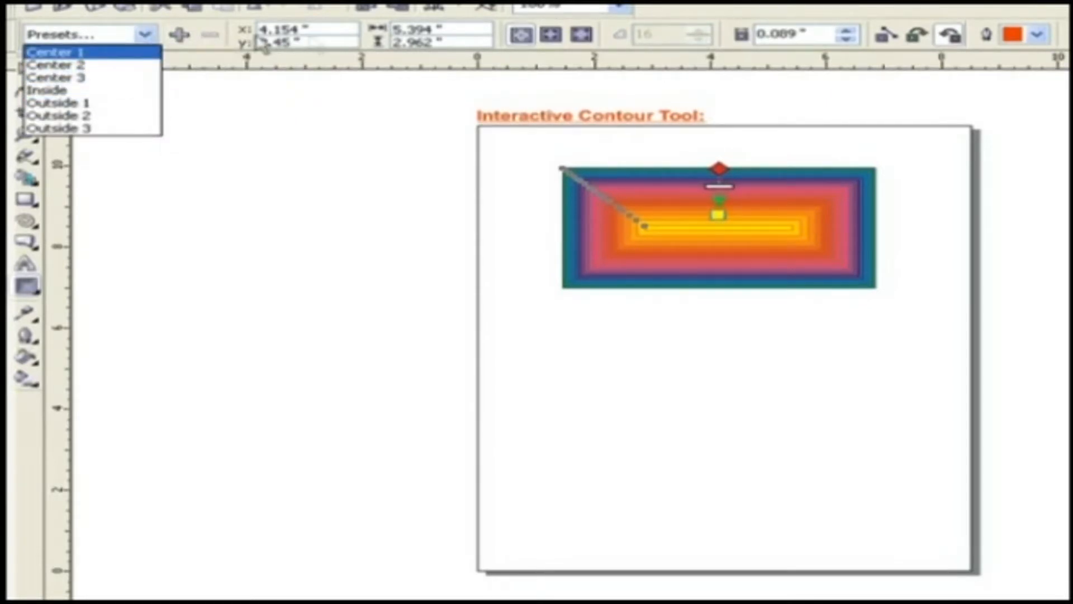
left_click(340, 41)
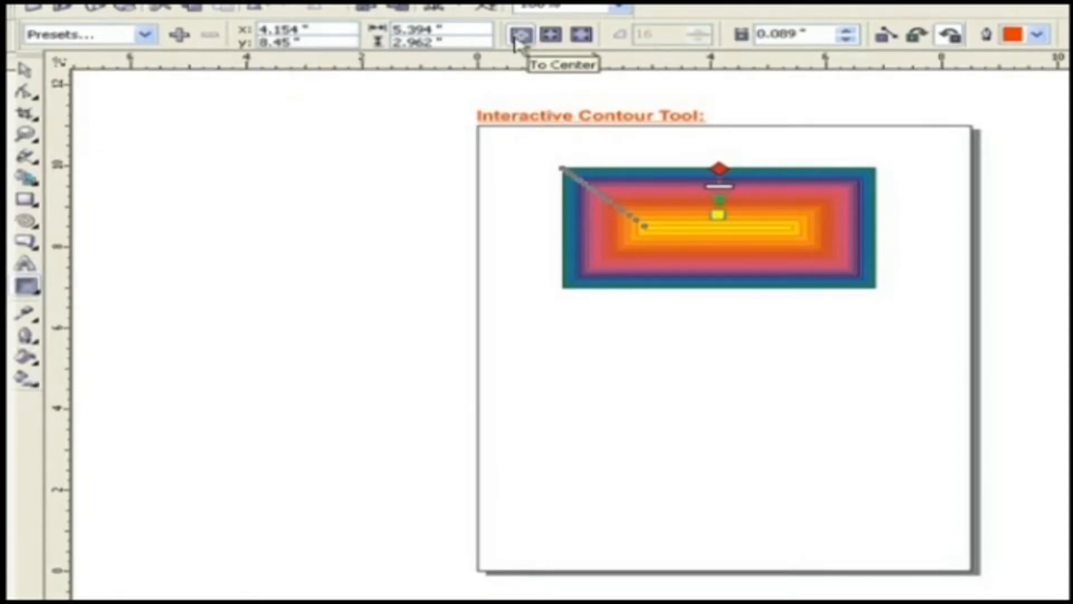
Try the Inside and Outside contour directions on the rectangle and return to To Center
left_click(544, 40)
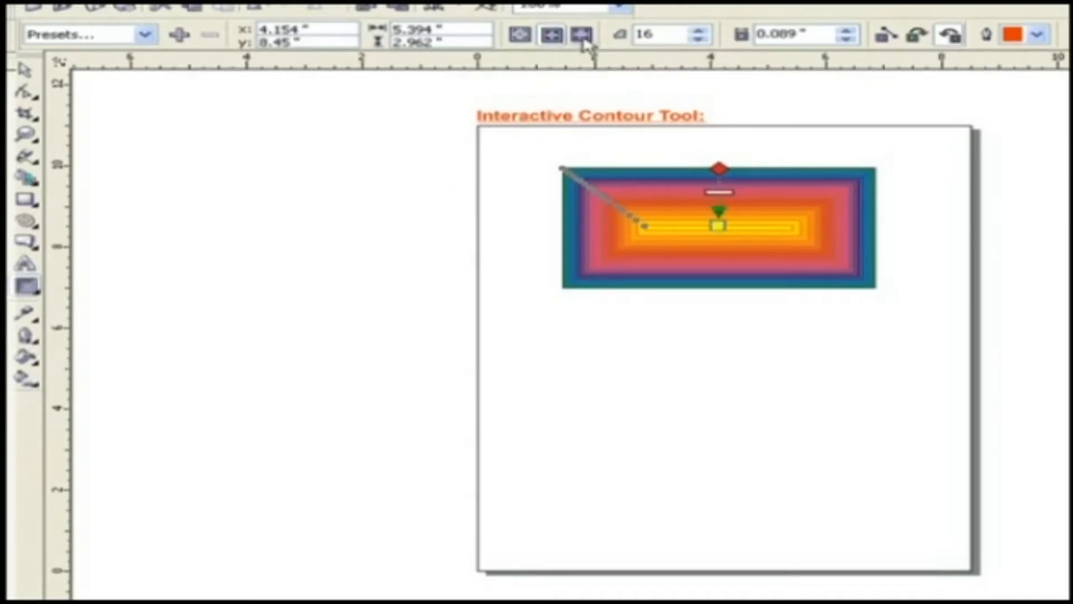
left_click(583, 39)
left_click(553, 40)
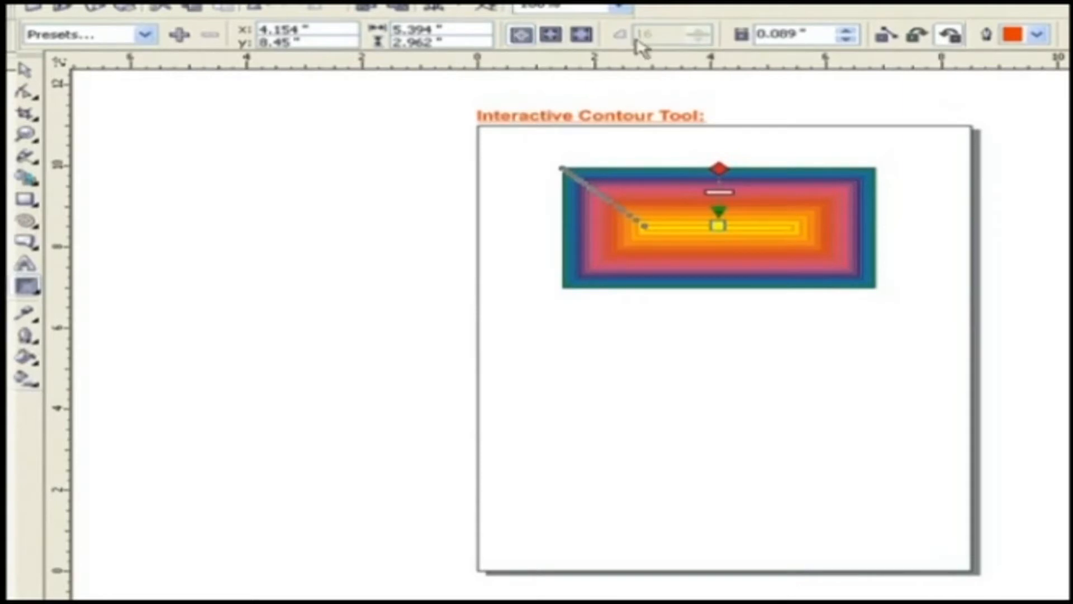
Try larger contour offsets on the rectangle and set the offset to 0.039 inches
left_click(851, 31)
left_click(851, 32)
left_click(851, 31)
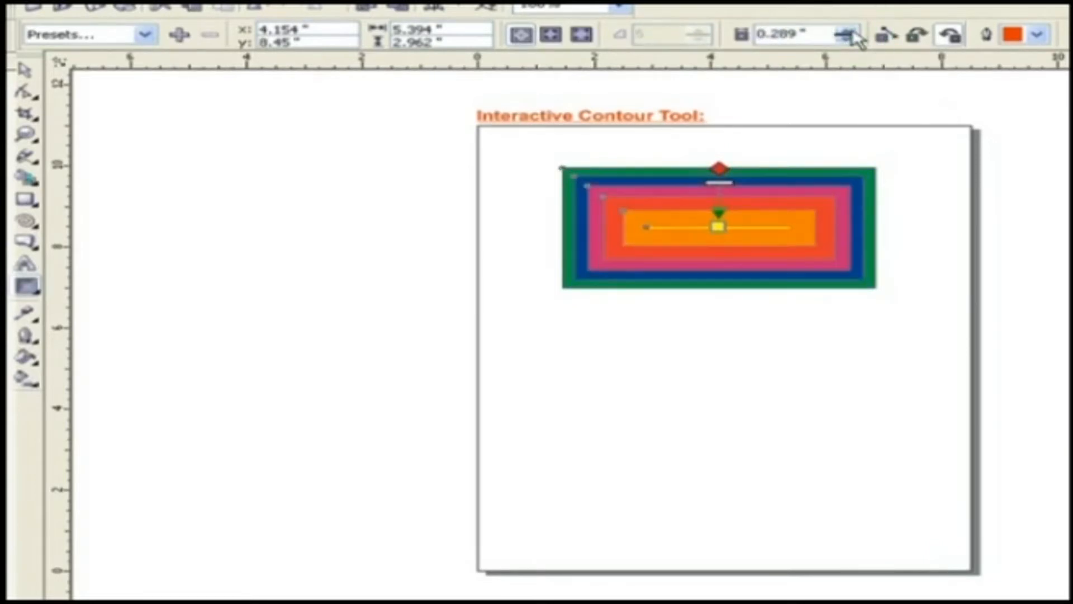
left_click(852, 32)
left_click(851, 38)
left_click(851, 38)
left_click(851, 38)
left_click(851, 38)
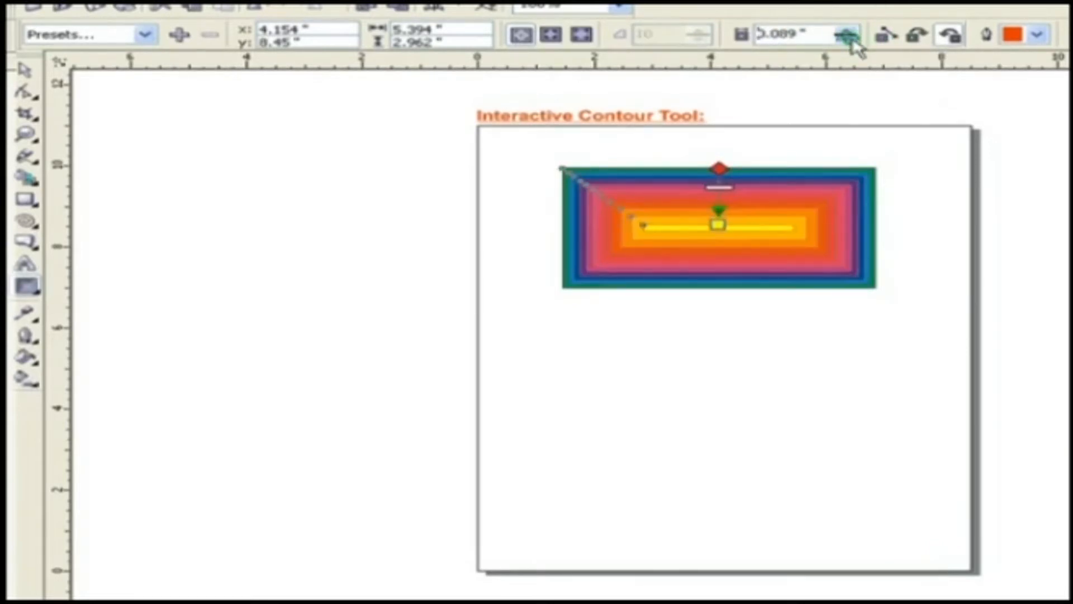
left_click(851, 38)
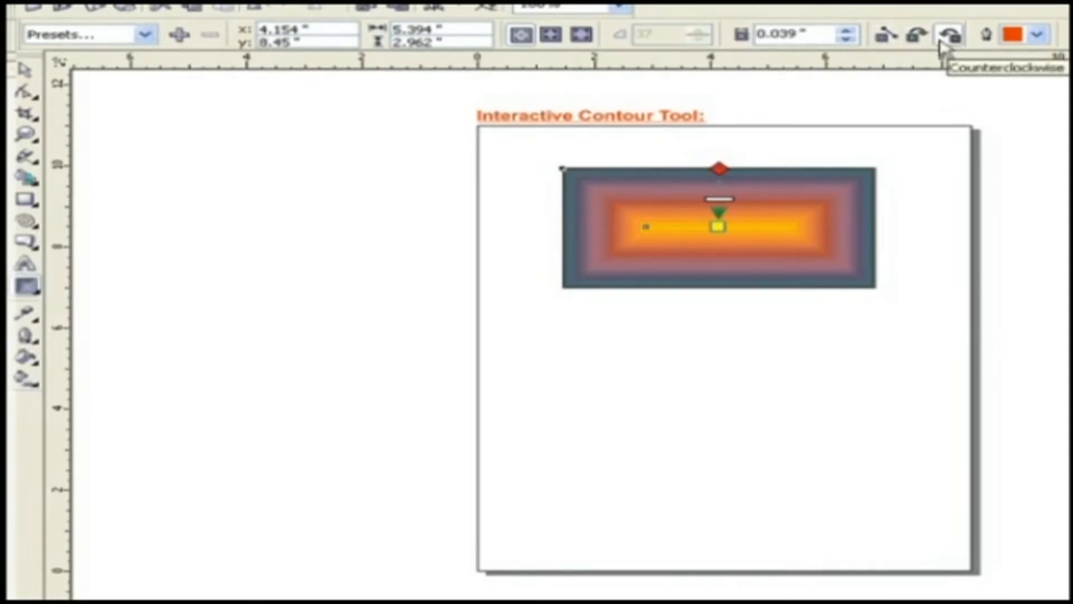
Set the contour to linear colors with a cyan-blue outline color and a yellow fill color
left_click(918, 36)
left_click(890, 37)
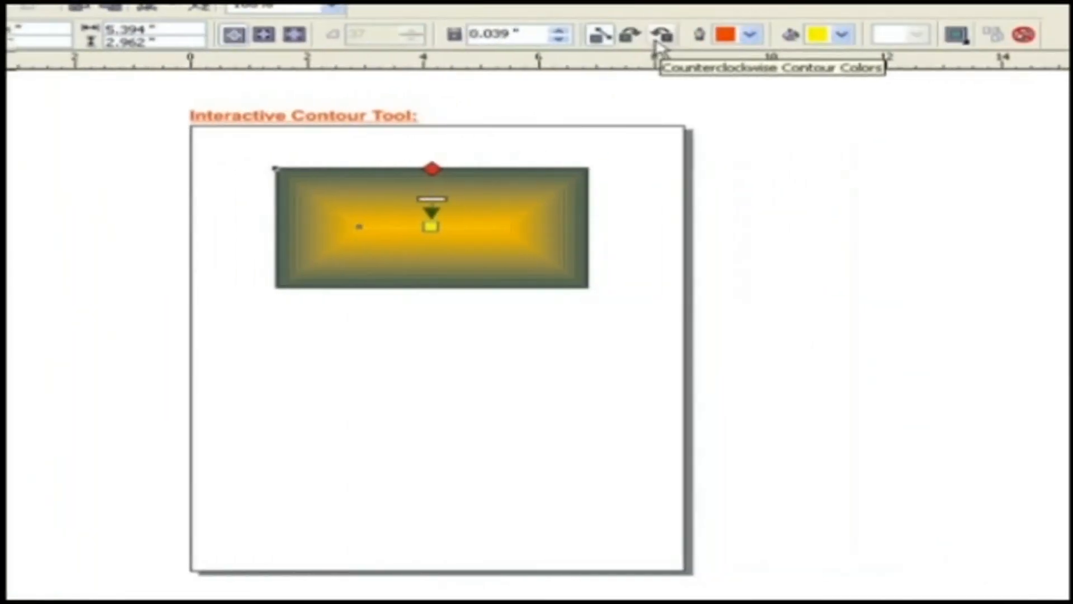
left_click(750, 36)
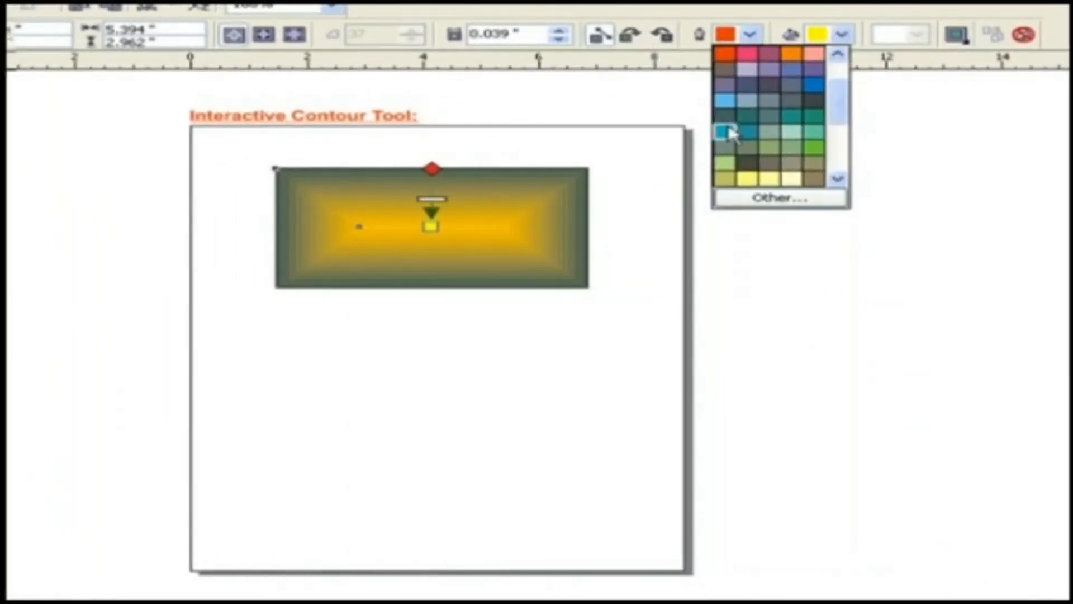
left_click(727, 130)
left_click(842, 35)
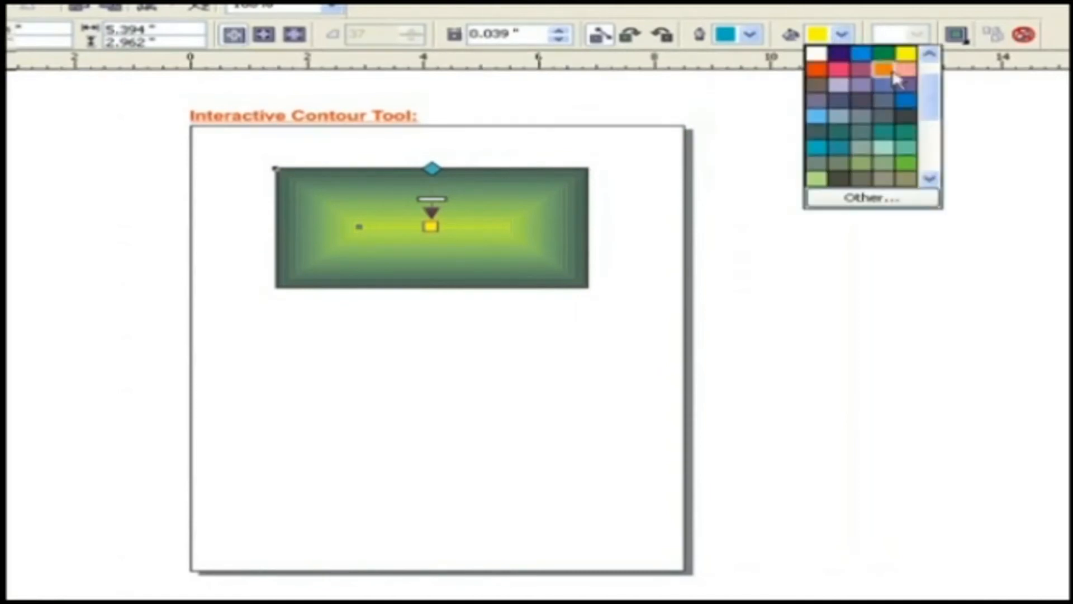
left_click(904, 56)
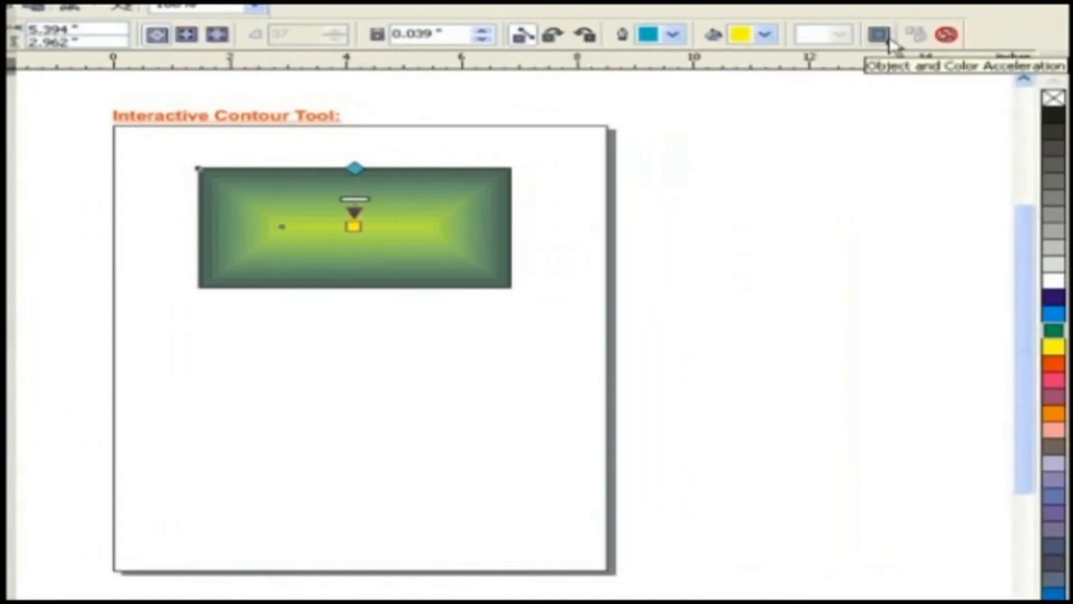
Adjust the contour's object and color acceleration independently, and clear the contour from the rectangle
left_click(890, 39)
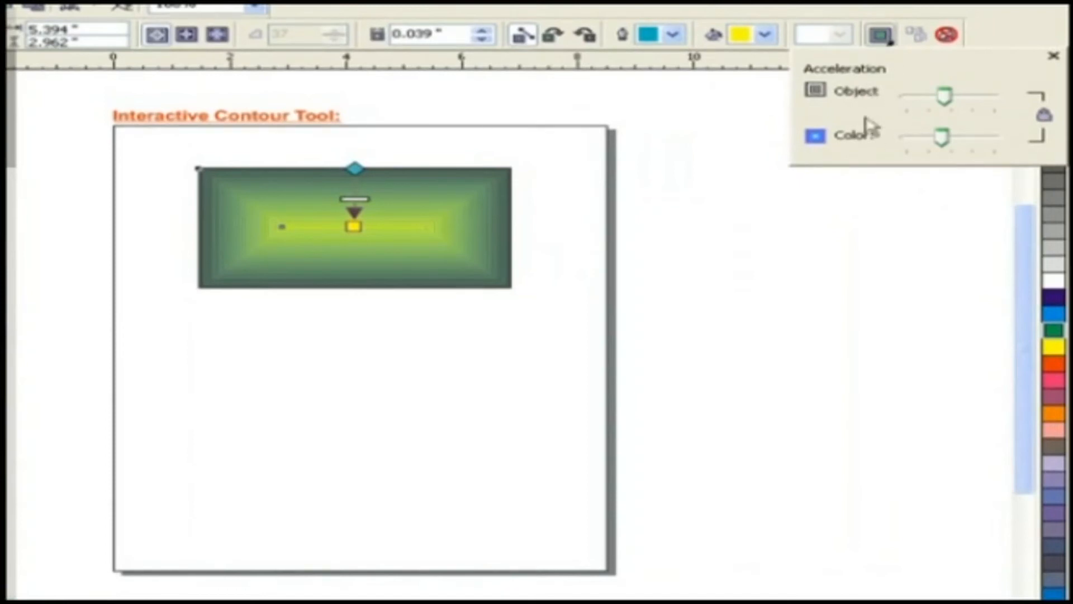
left_click_drag(951, 101, 931, 99)
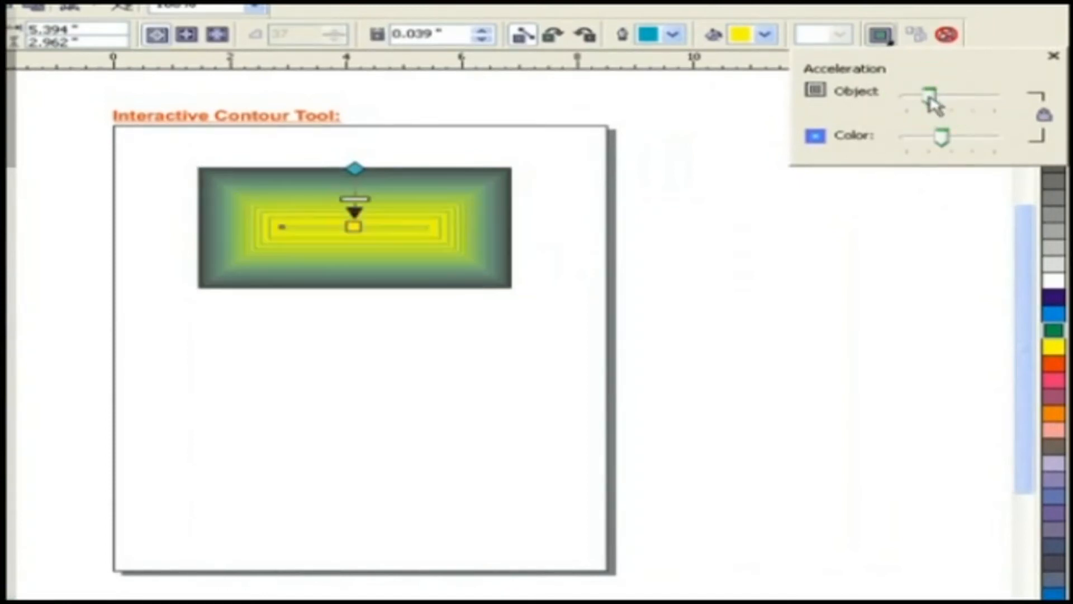
left_click(1044, 115)
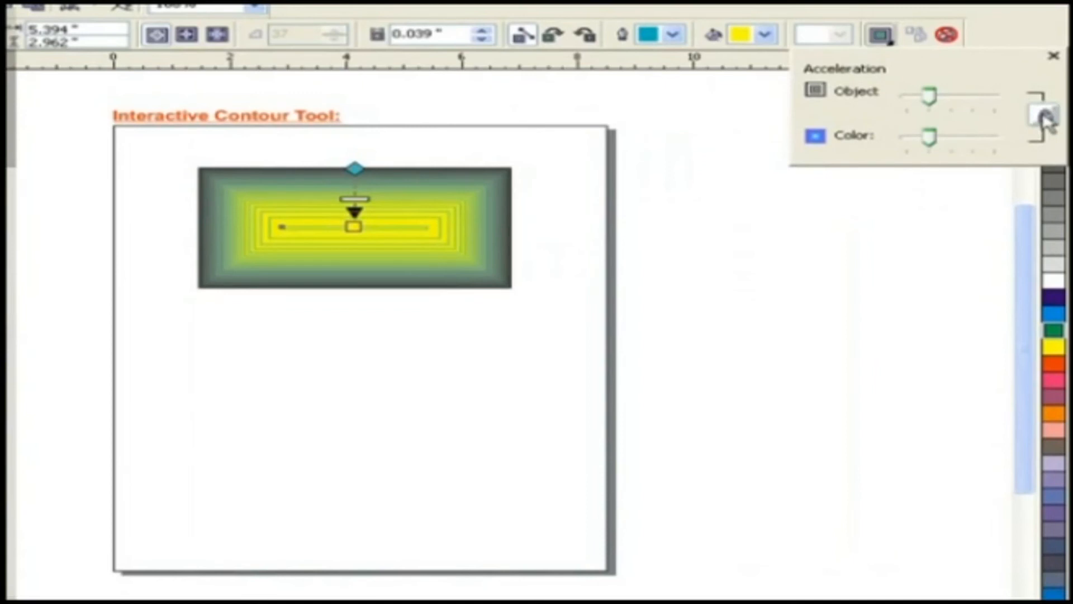
left_click_drag(940, 101, 951, 96)
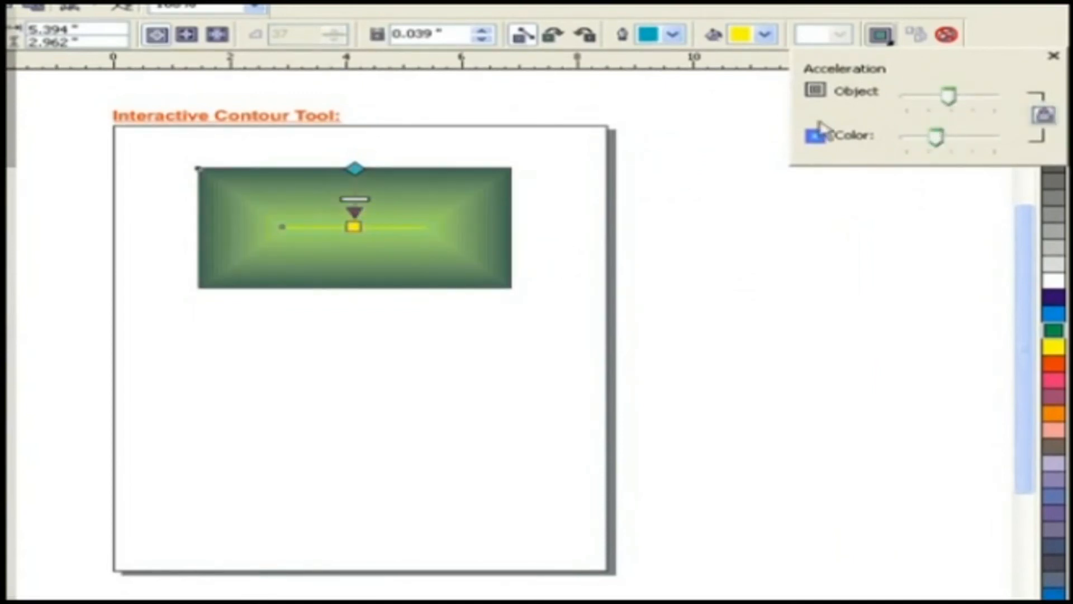
left_click(945, 35)
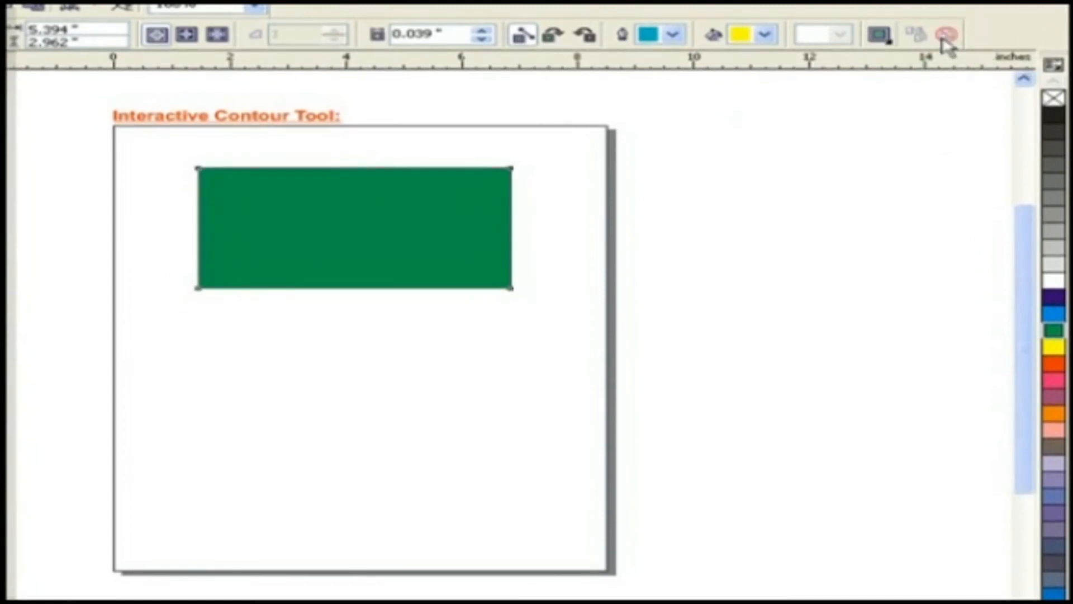